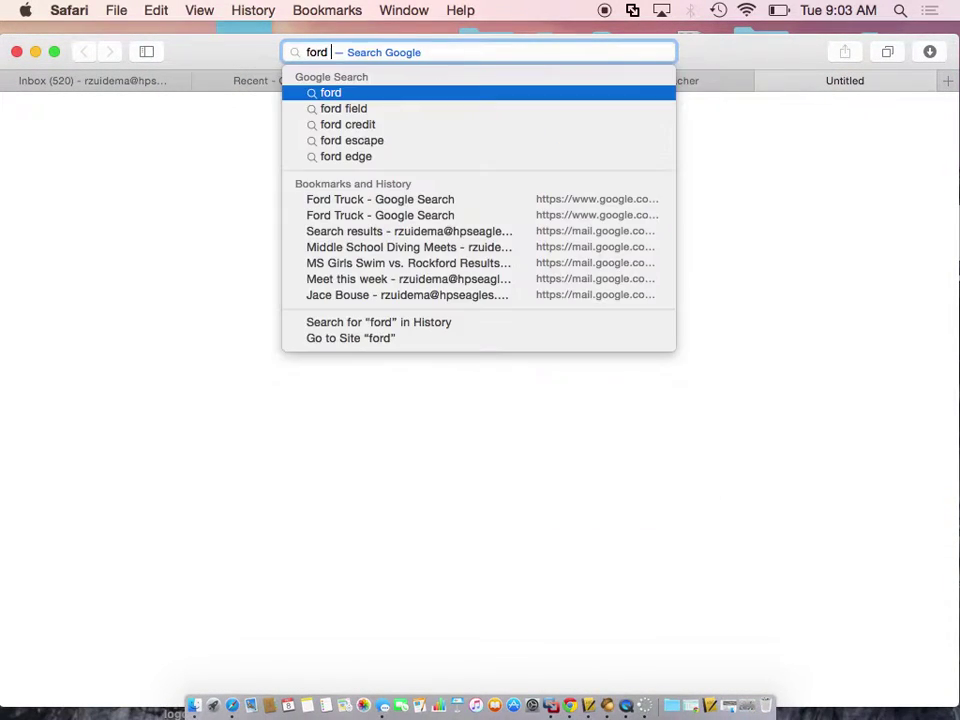
Search Google for "ford truck" and switch to the image results
type("rck")
key("BackSpace")
key("BackSpace")
key("BackSpace")
key("BackSpace")
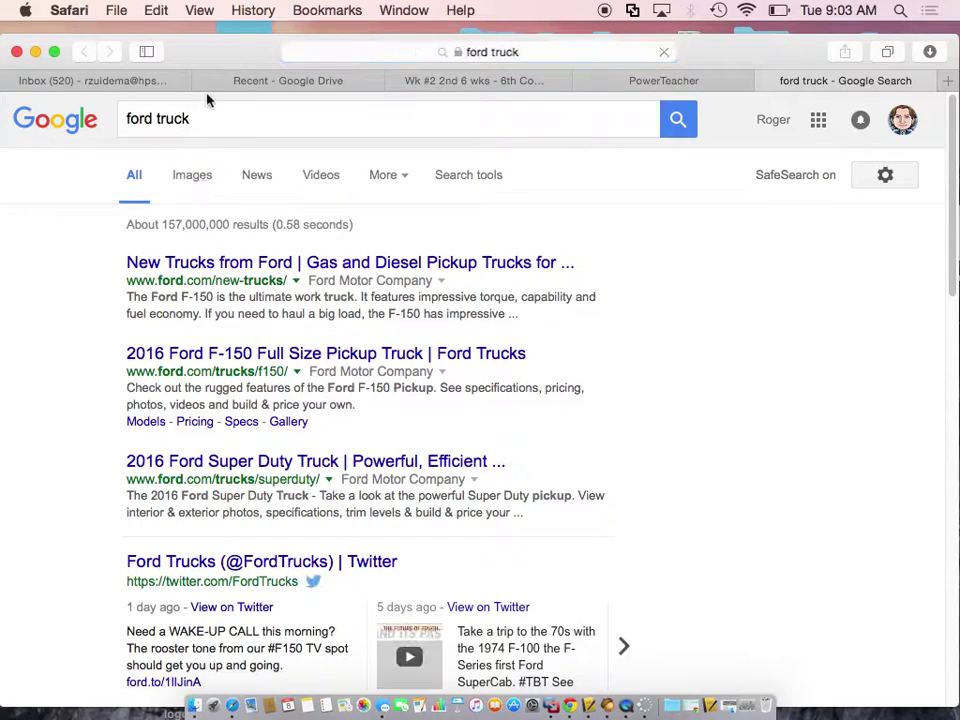
left_click_drag(207, 62, 243, 50)
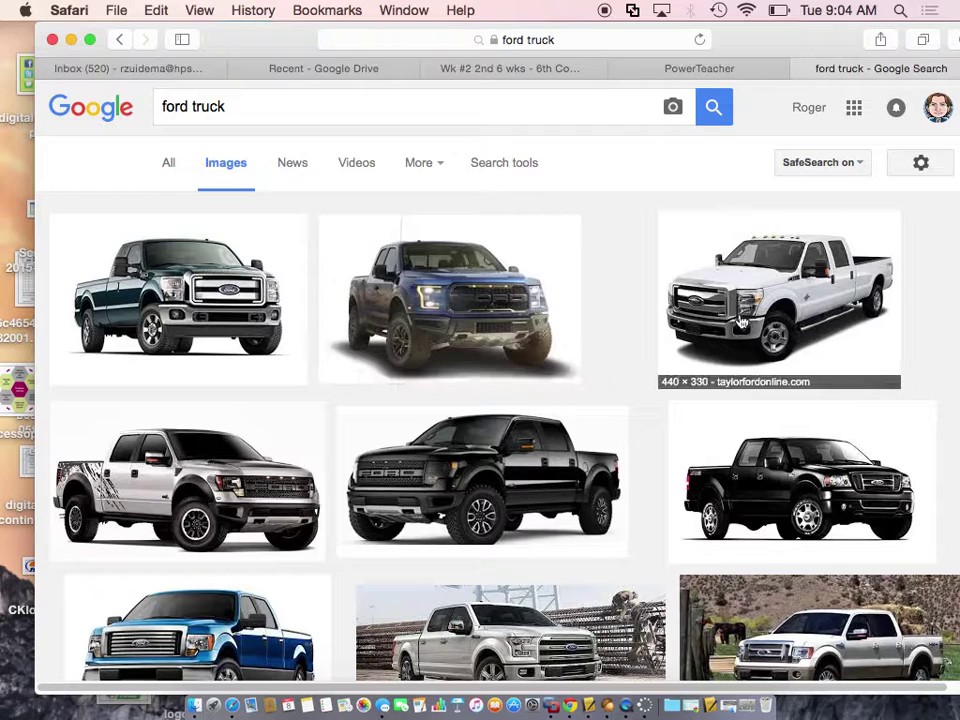
Save the 1000 × 400 trans-west.com picture of the silver Ford pickup from the image results to the desktop
scroll(936, 356, "down", 5)
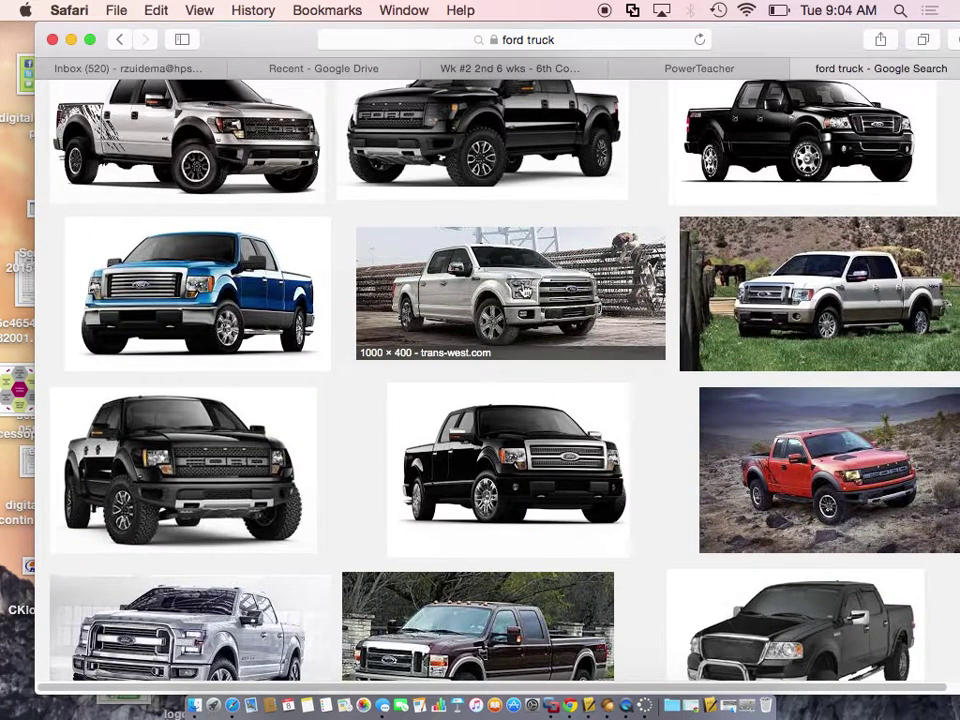
left_click(512, 296)
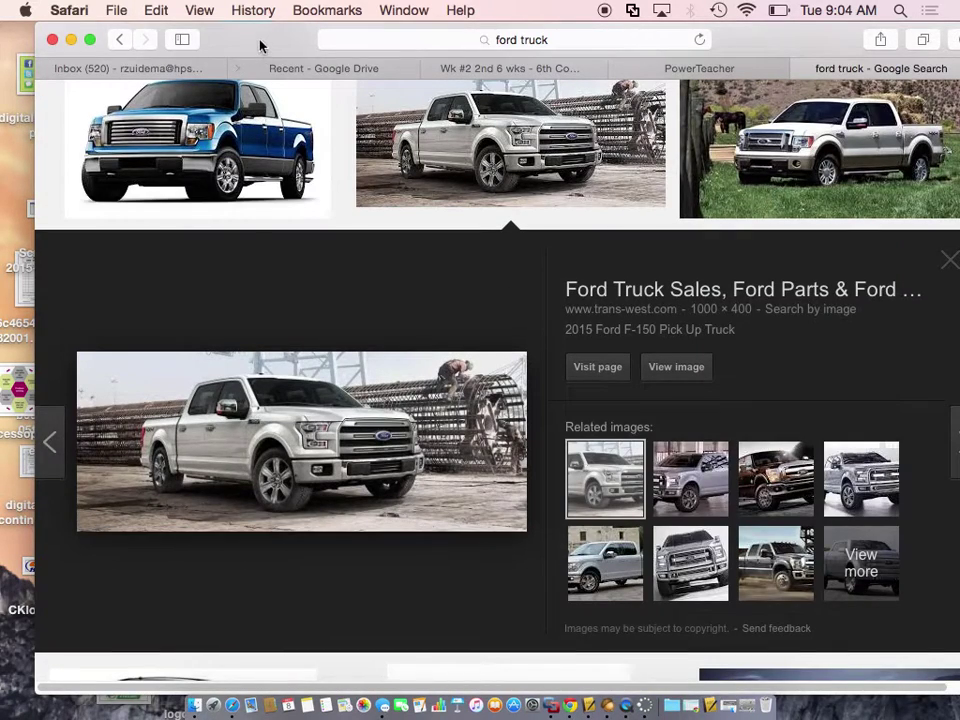
left_click_drag(259, 45, 433, 57)
left_click_drag(485, 418, 135, 489)
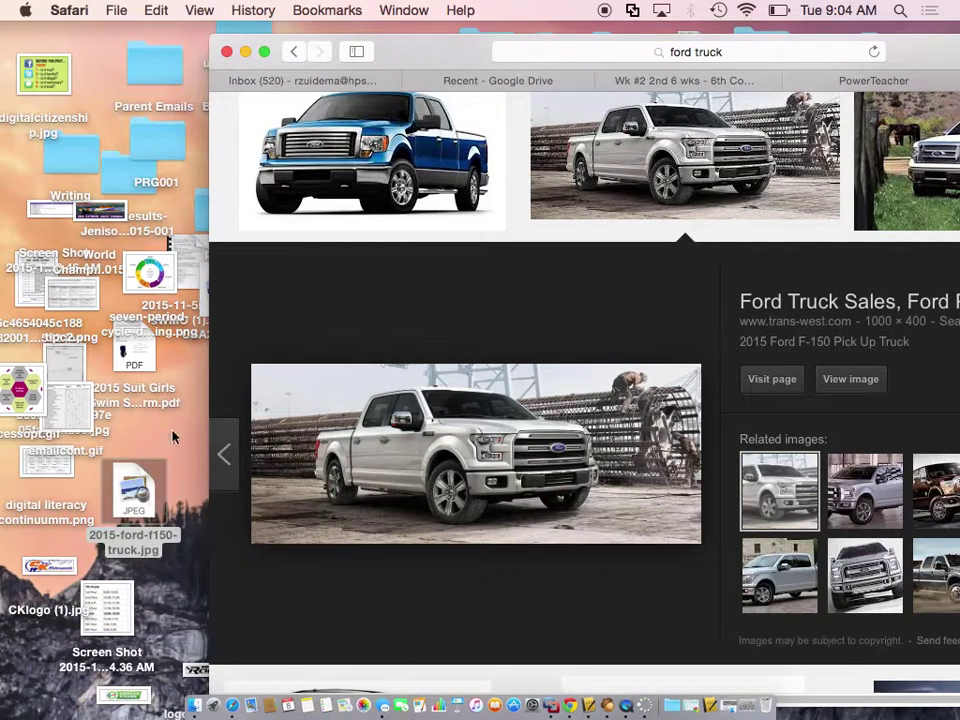
Open 2015-ford-f150-truck.jpg from the desktop in Preview and show the markup tools
left_click(246, 50)
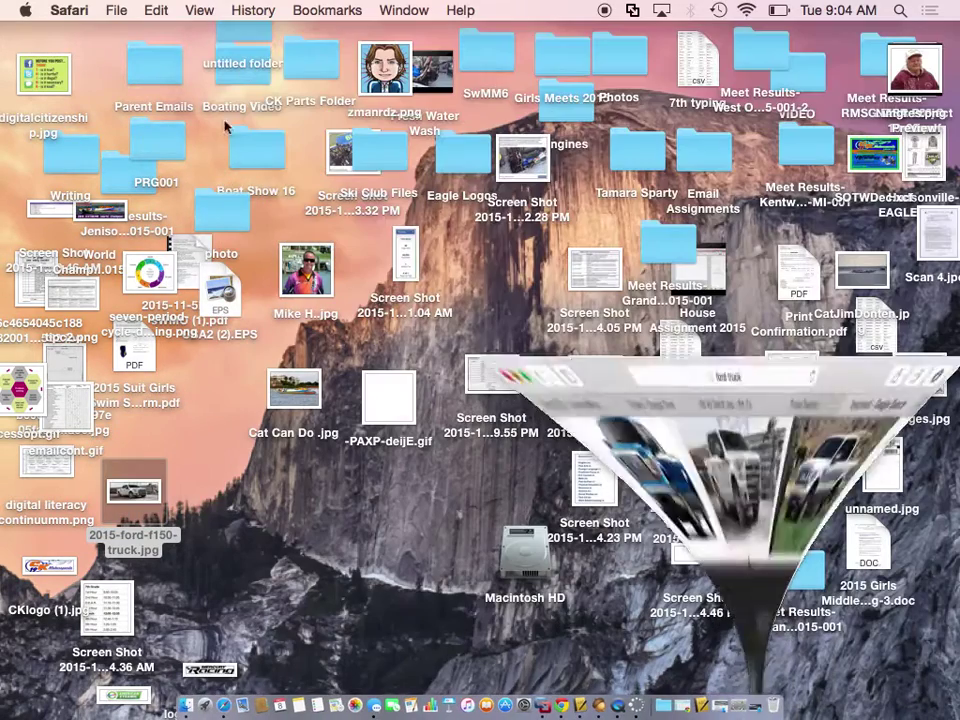
left_click_drag(138, 481, 357, 492)
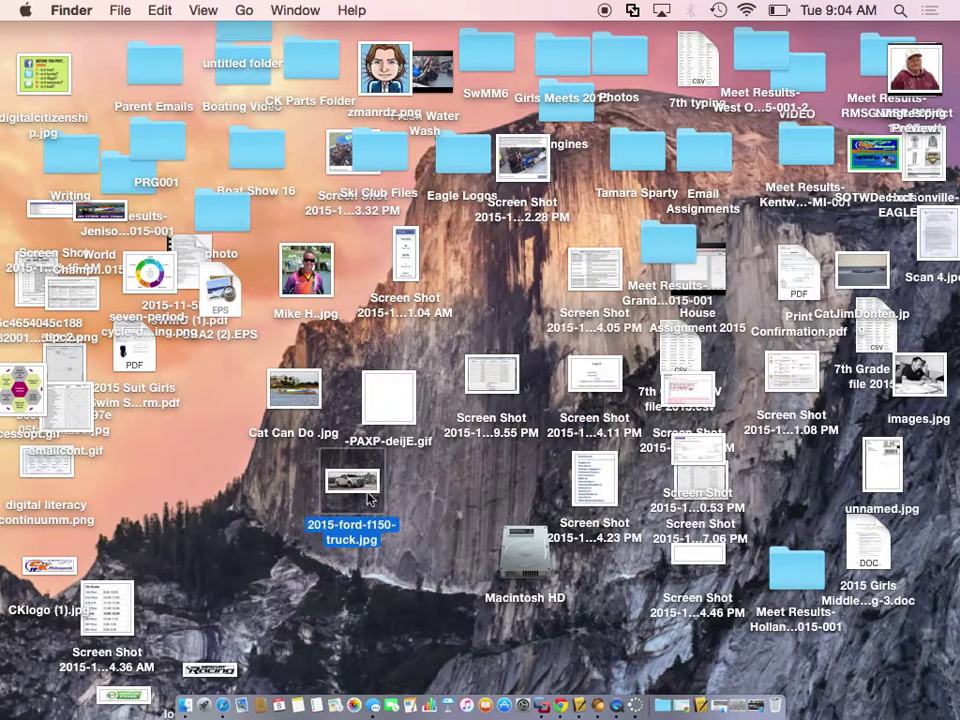
double_click(357, 490)
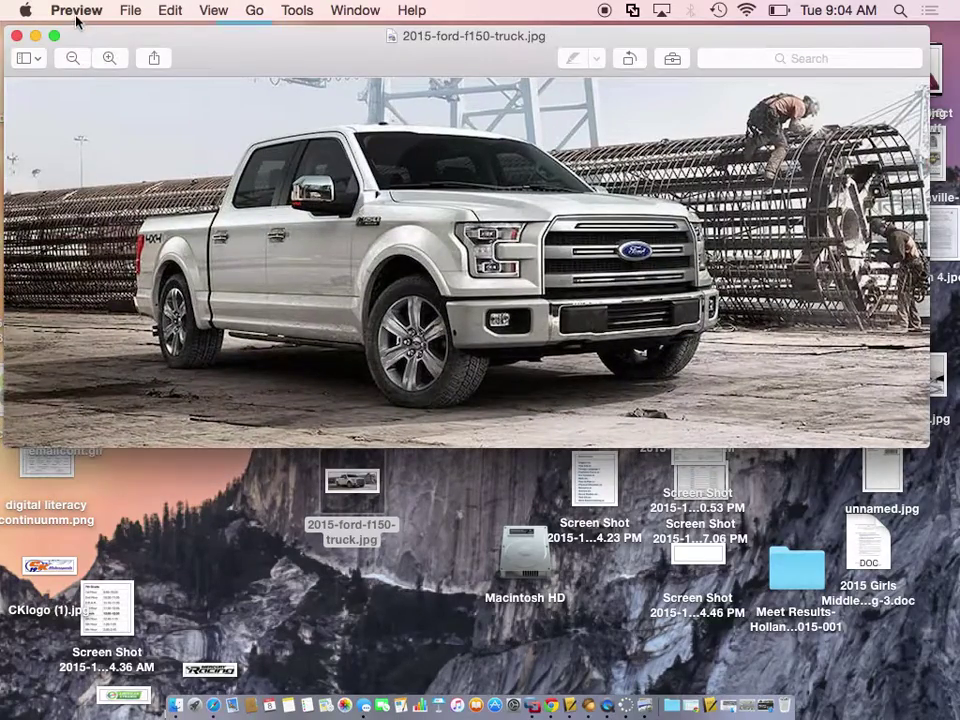
left_click_drag(224, 39, 252, 108)
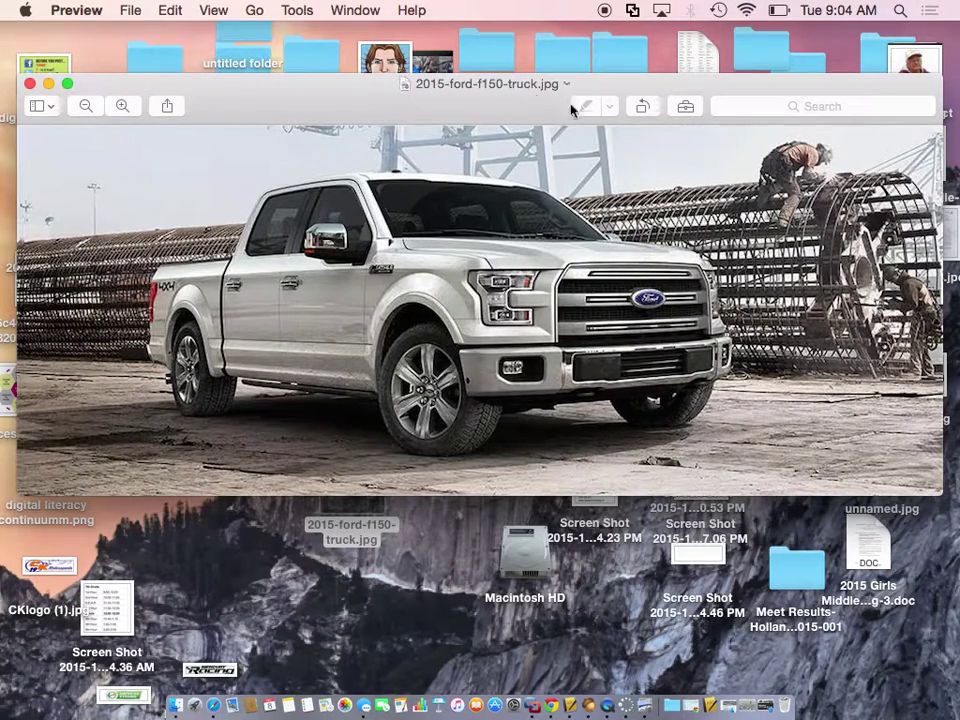
left_click(686, 107)
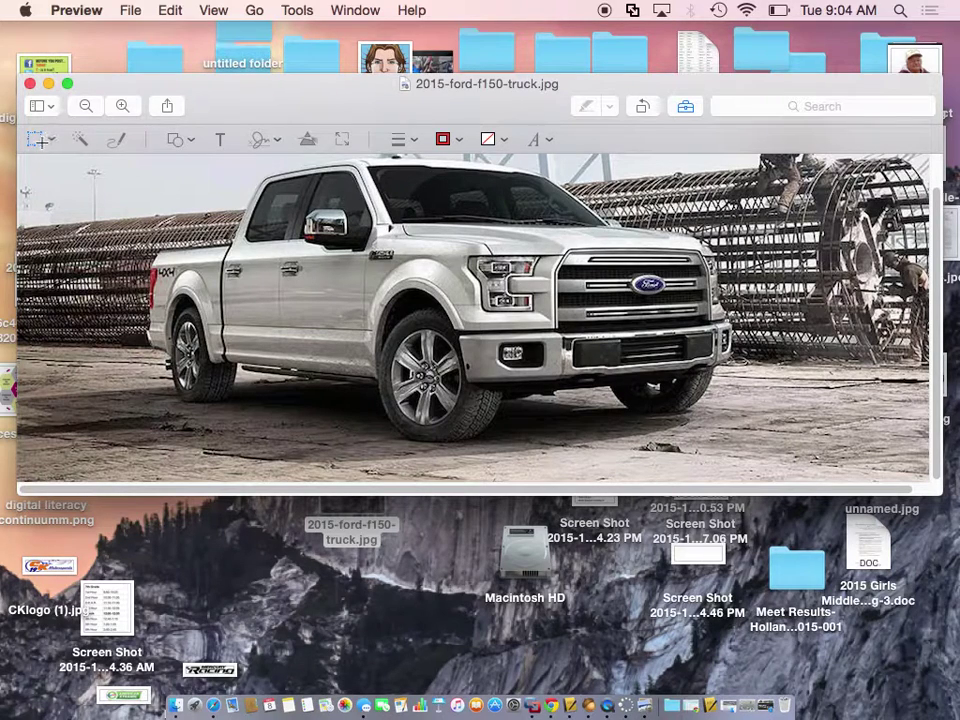
Try to outline the front part of the truck with the Lasso Selection tool
left_click(48, 141)
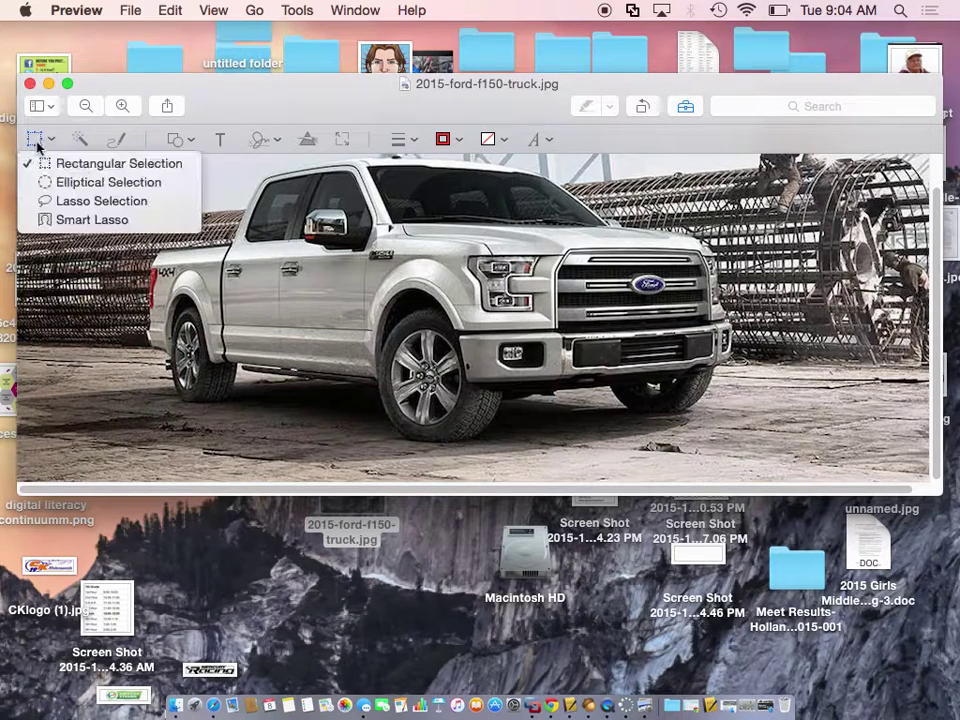
left_click(95, 205)
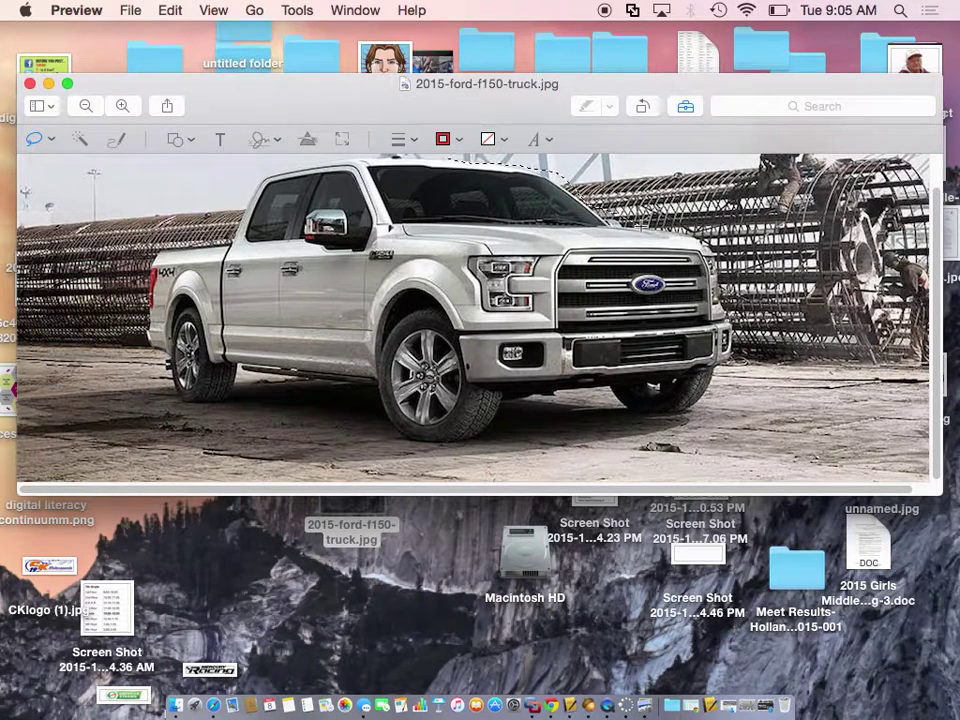
mouse_move(510, 174)
left_mouse_down()
mouse_move(543, 196)
mouse_move(553, 252)
left_mouse_up()
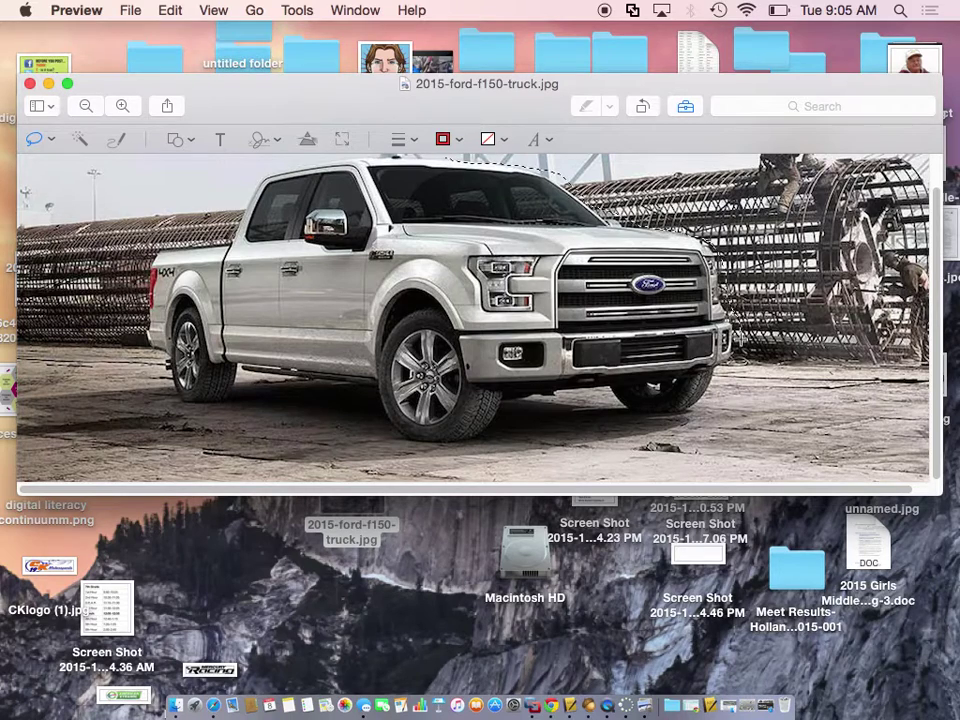
mouse_move(566, 183)
left_mouse_down()
mouse_move(705, 252)
mouse_move(726, 345)
mouse_move(663, 424)
mouse_move(600, 400)
mouse_move(555, 398)
mouse_move(509, 405)
mouse_move(488, 436)
mouse_move(403, 446)
mouse_move(332, 381)
left_mouse_up()
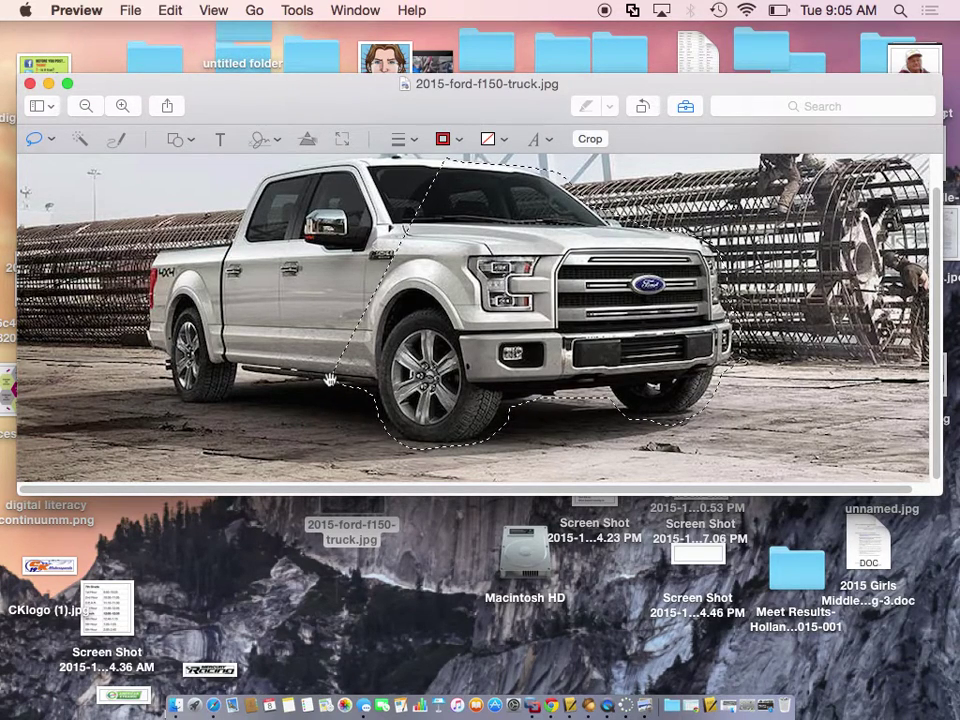
Trace around the whole truck's outline with the Smart Lasso to select it
left_click(48, 145)
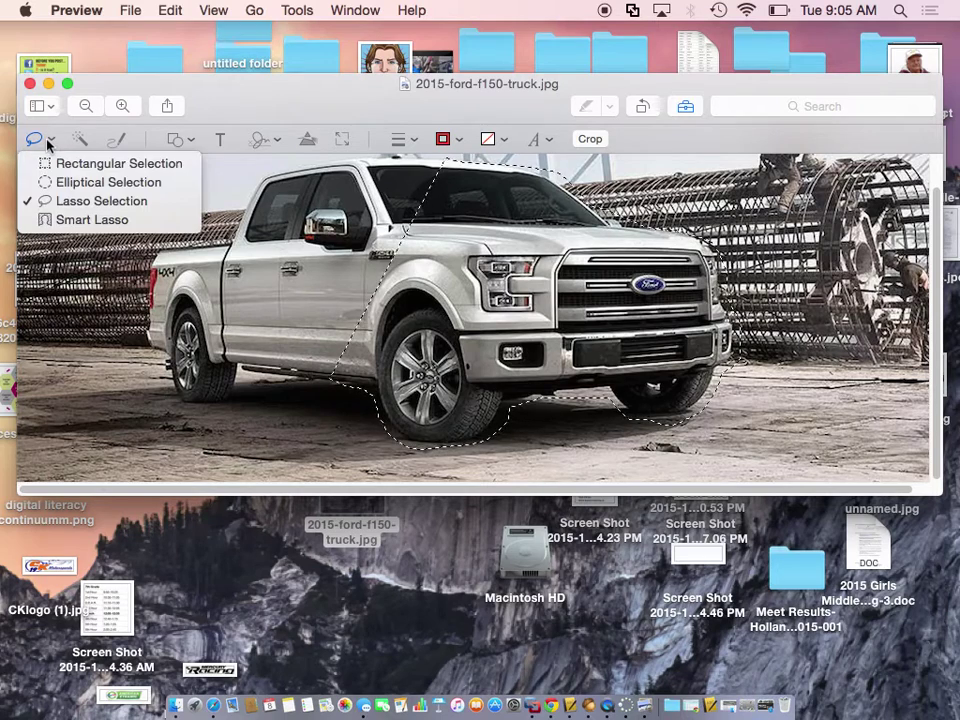
left_click(66, 221)
left_click(200, 266)
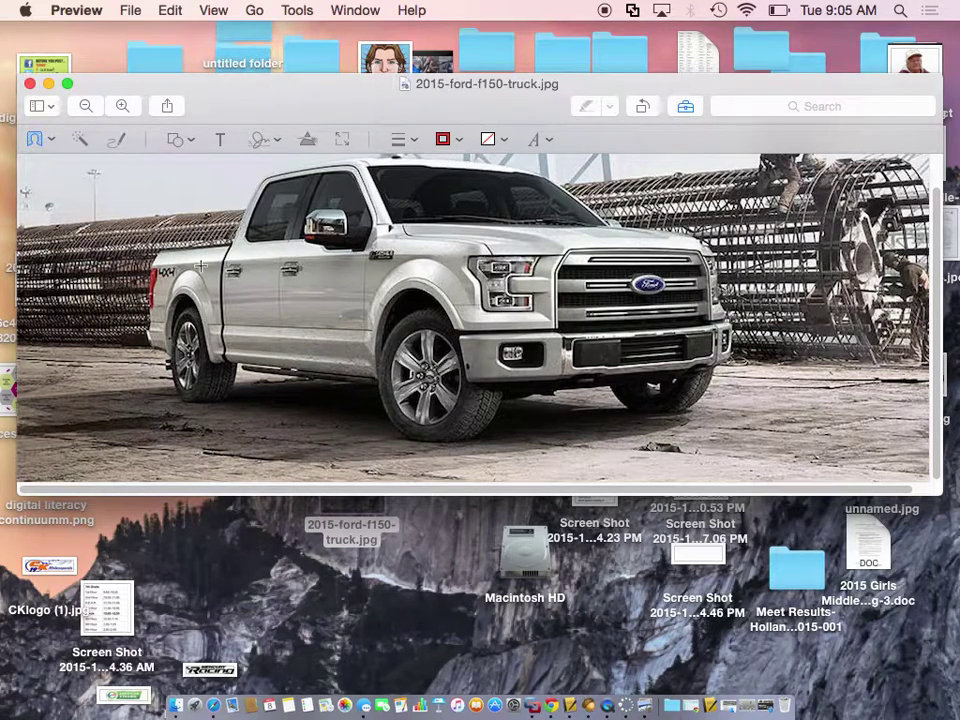
left_click(46, 145)
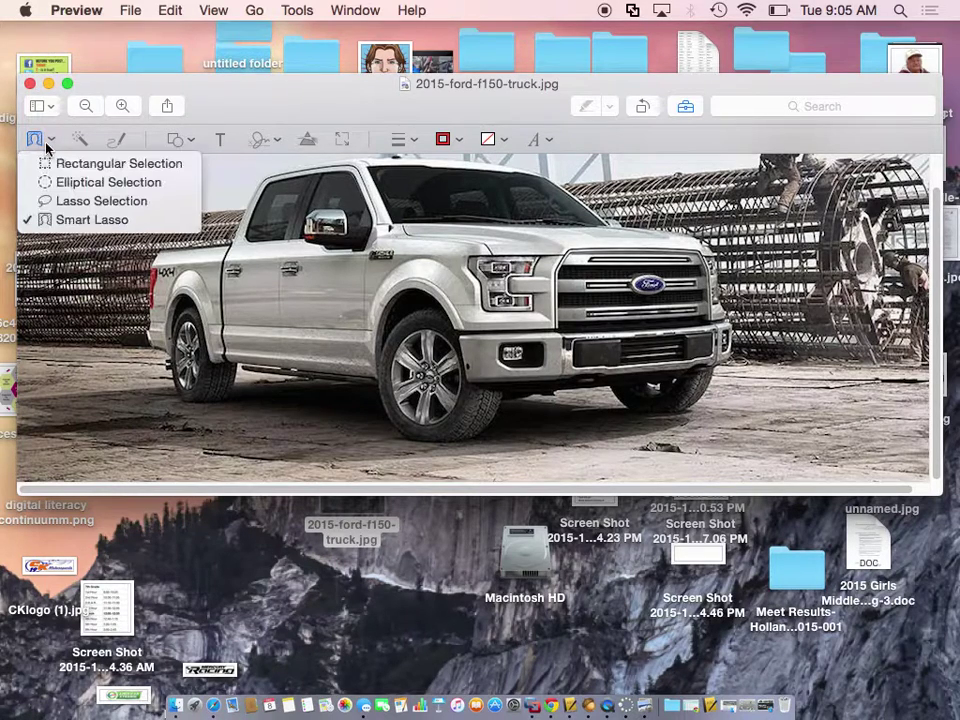
left_click(66, 219)
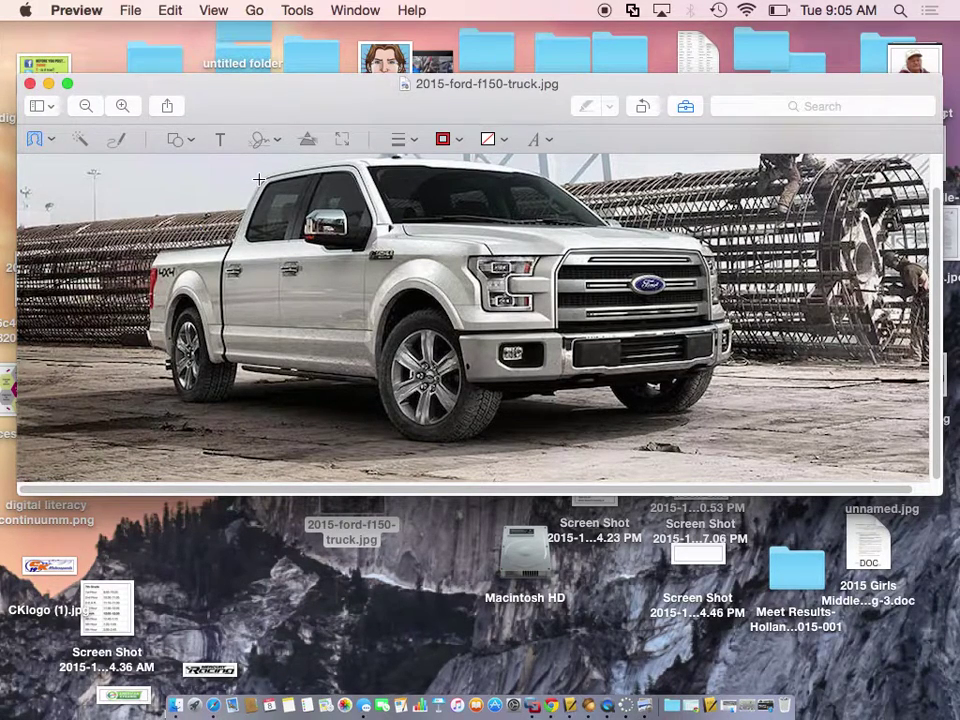
mouse_move(259, 179)
left_mouse_down()
mouse_move(252, 222)
mouse_move(220, 242)
mouse_move(156, 256)
mouse_move(143, 330)
mouse_move(184, 398)
mouse_move(222, 405)
mouse_move(238, 372)
mouse_move(255, 368)
mouse_move(369, 392)
mouse_move(394, 435)
mouse_move(435, 444)
mouse_move(492, 432)
mouse_move(507, 400)
mouse_move(570, 388)
mouse_move(609, 389)
mouse_move(643, 418)
mouse_move(692, 412)
mouse_move(740, 358)
mouse_move(708, 236)
mouse_move(688, 226)
mouse_move(623, 221)
mouse_move(565, 186)
mouse_move(453, 158)
mouse_move(320, 162)
mouse_move(262, 179)
left_mouse_up()
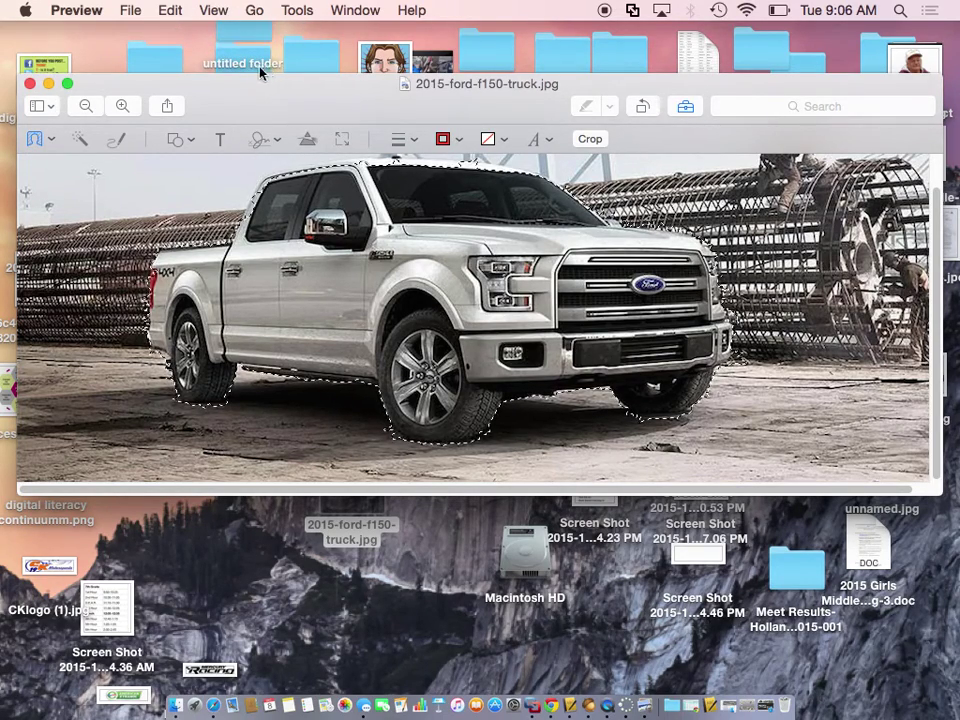
Invert the selection and delete the background around the truck, converting the document to PNG
left_click(170, 11)
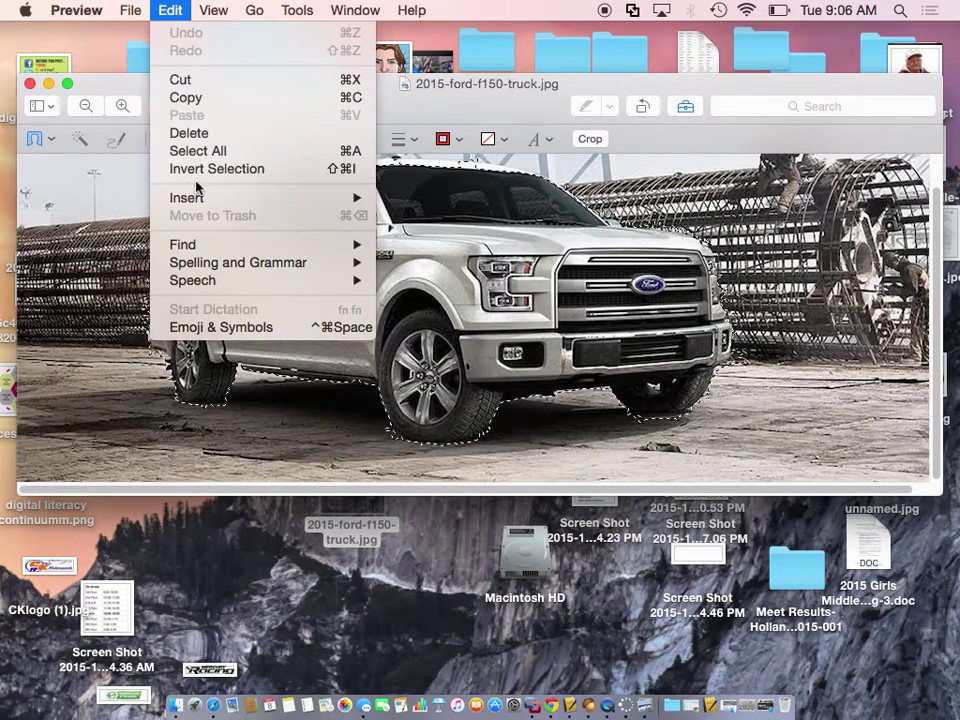
left_click(267, 170)
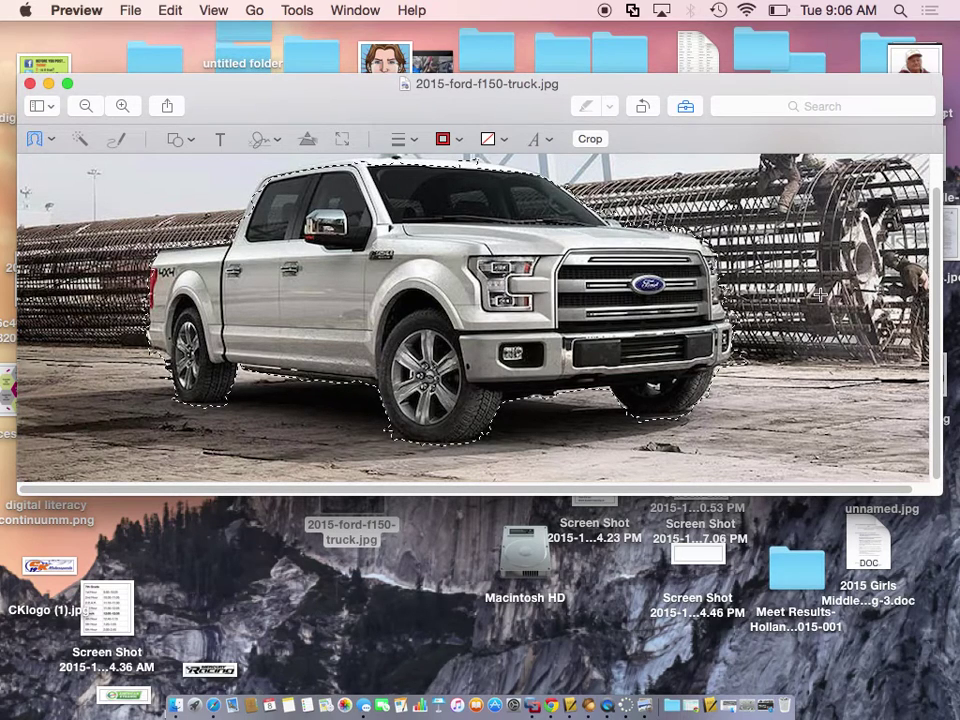
key("Delete")
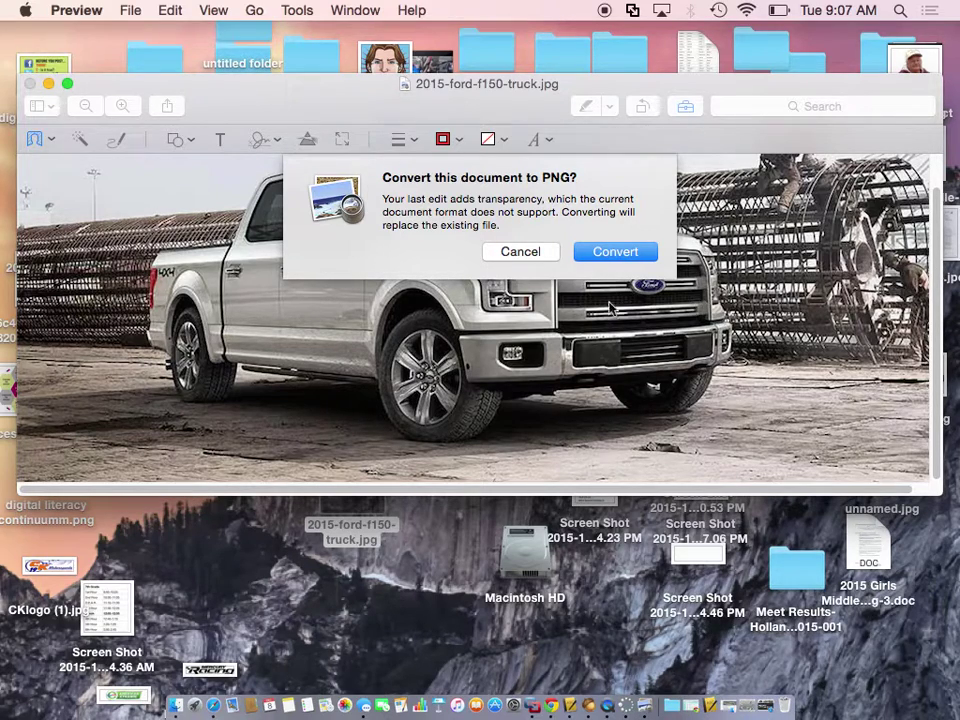
left_click(611, 254)
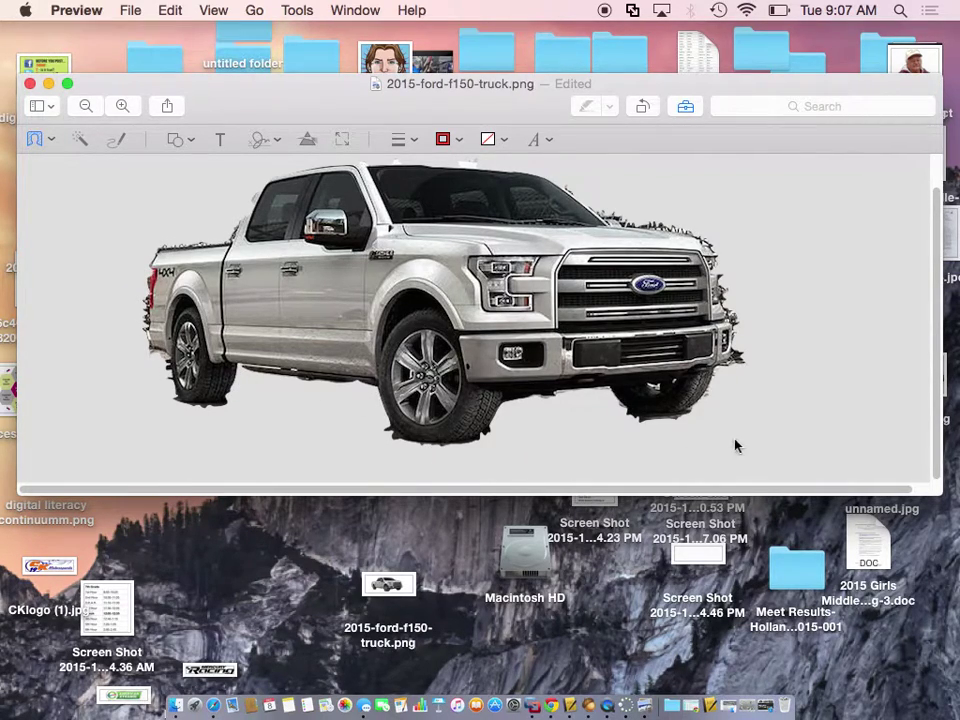
left_click(132, 12)
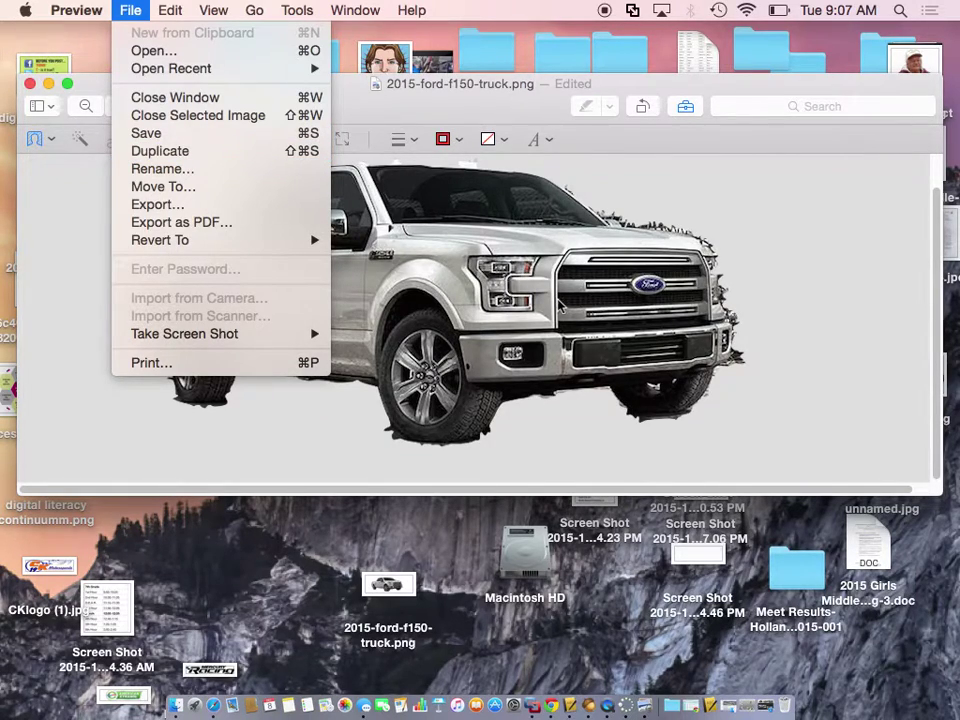
left_click(520, 113)
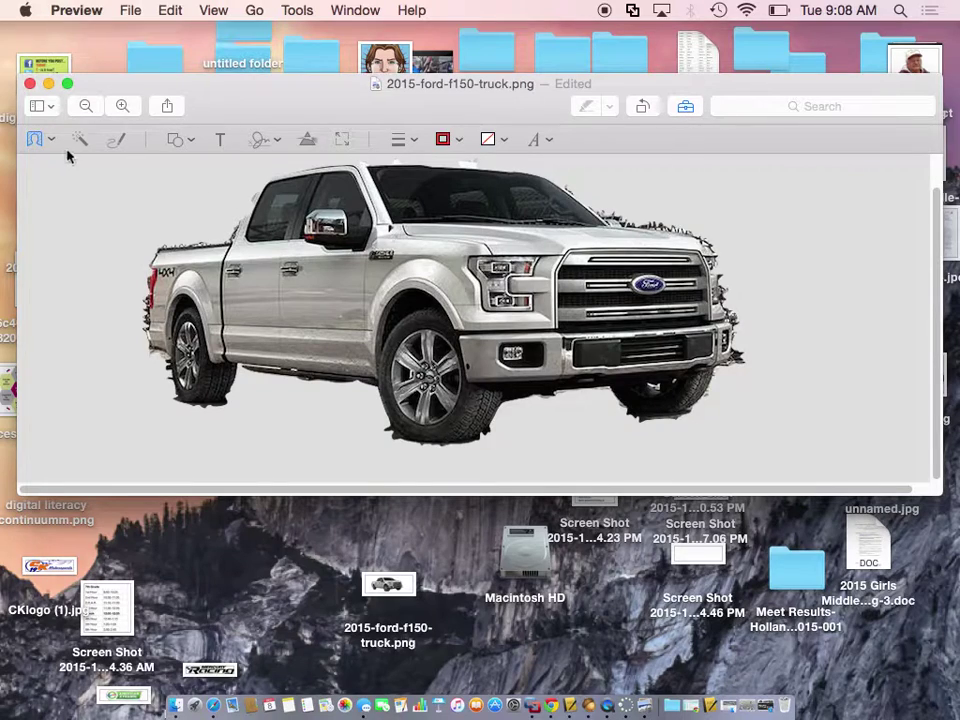
Switch to the Rectangular Selection tool
left_click(38, 139)
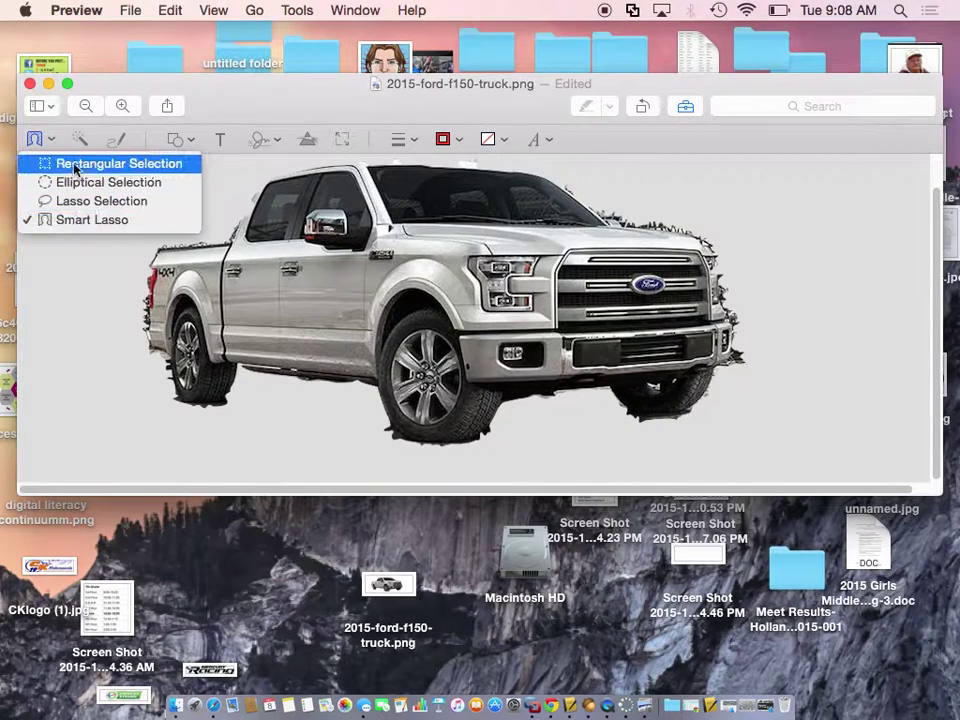